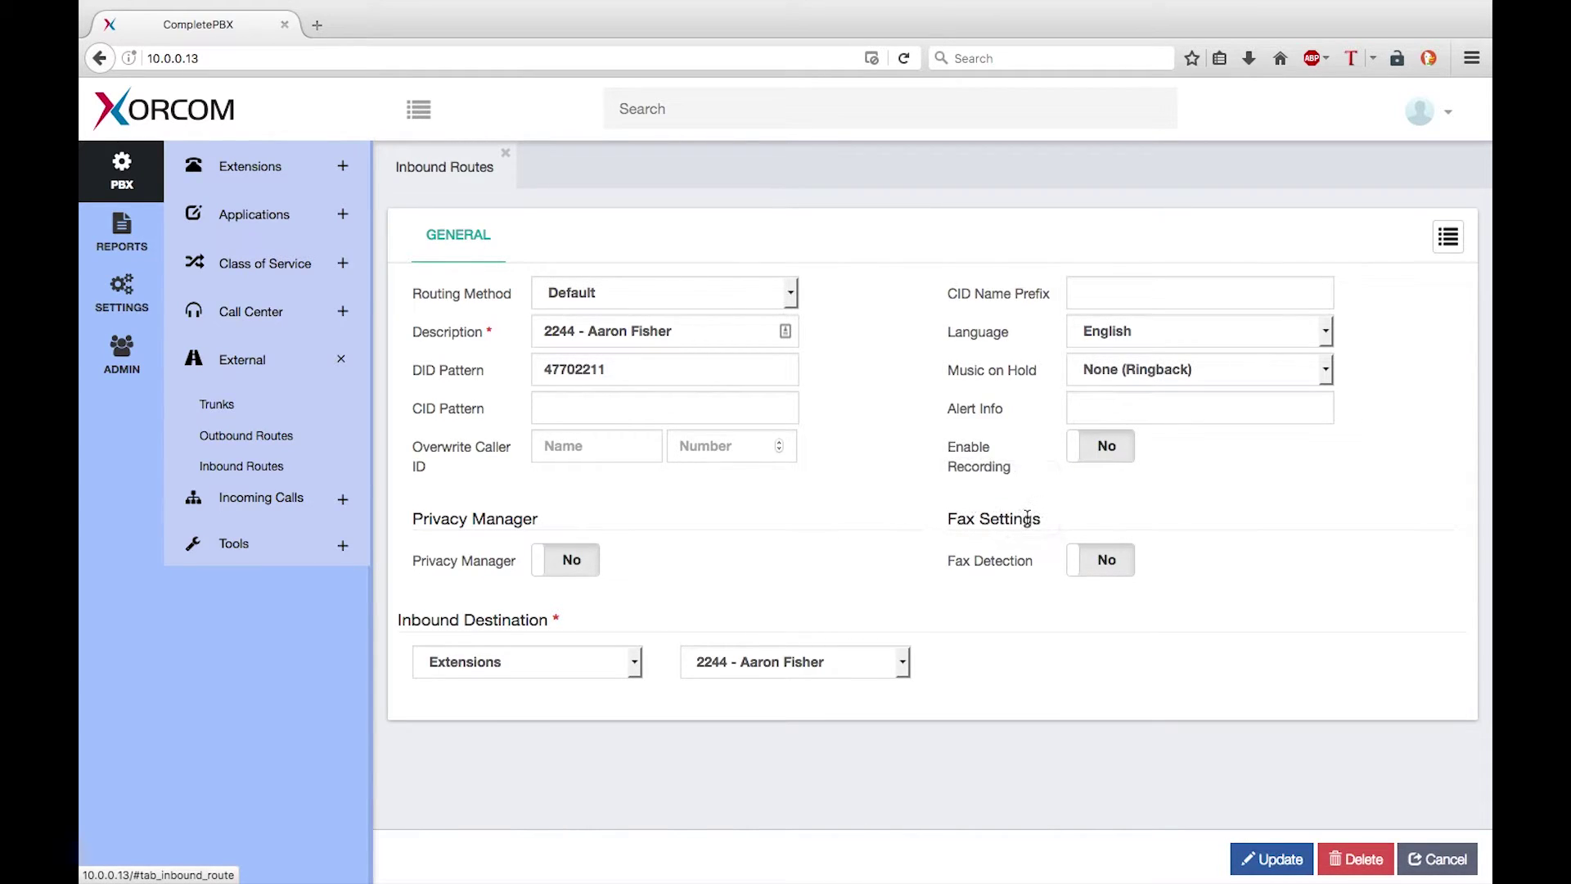
Turn on fax detection for the inbound route with a 5-second detection time
{"action": "left_click", "coordinate": [1108, 560]}
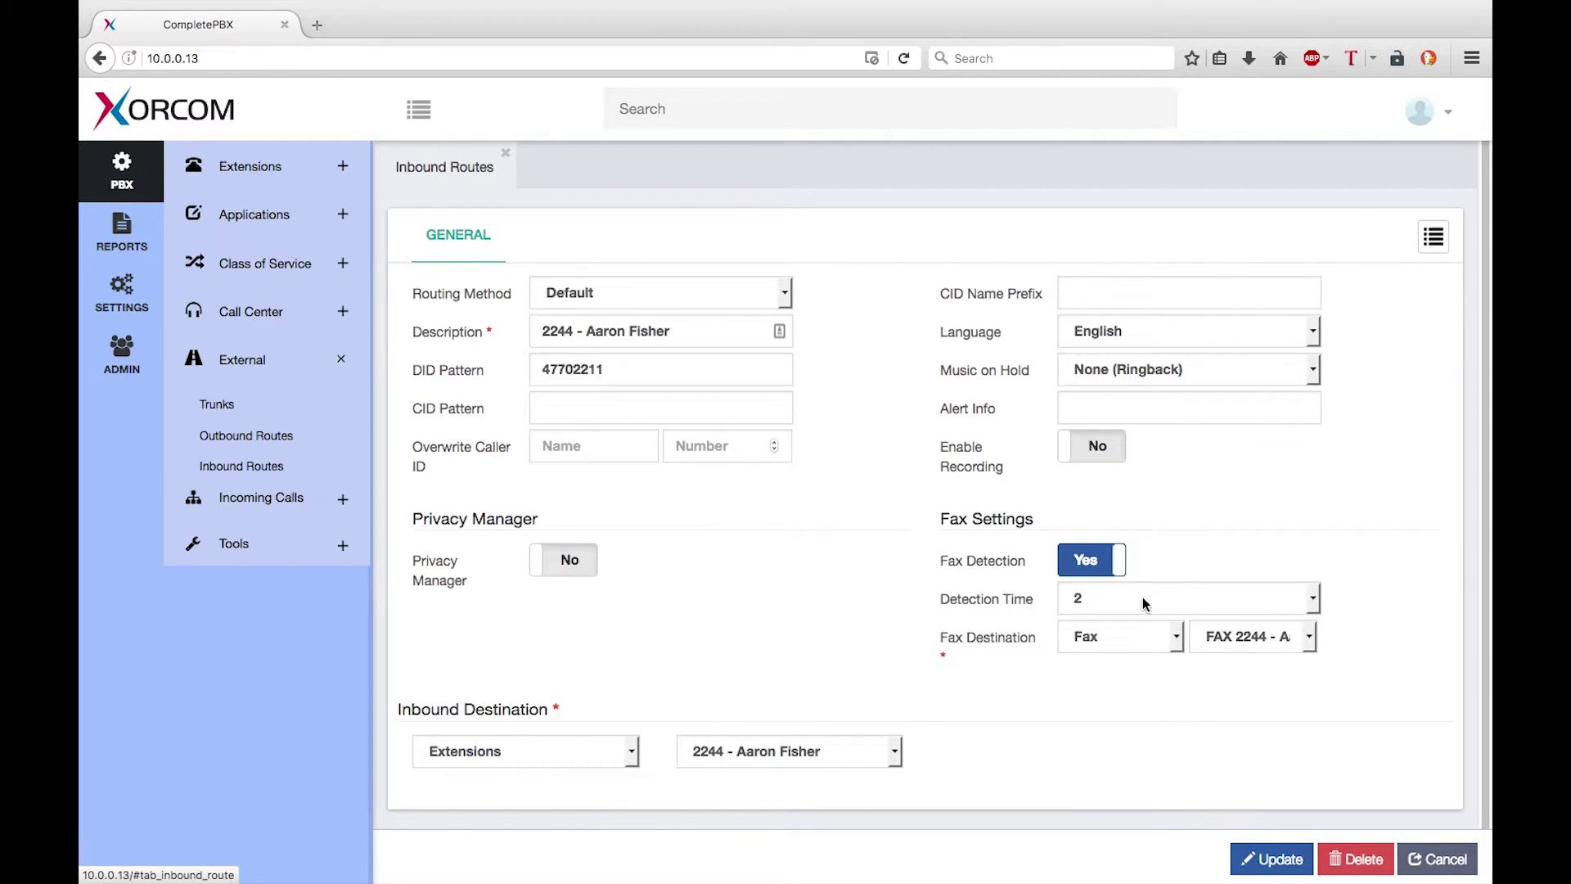
{"action": "left_click", "coordinate": [1314, 599]}
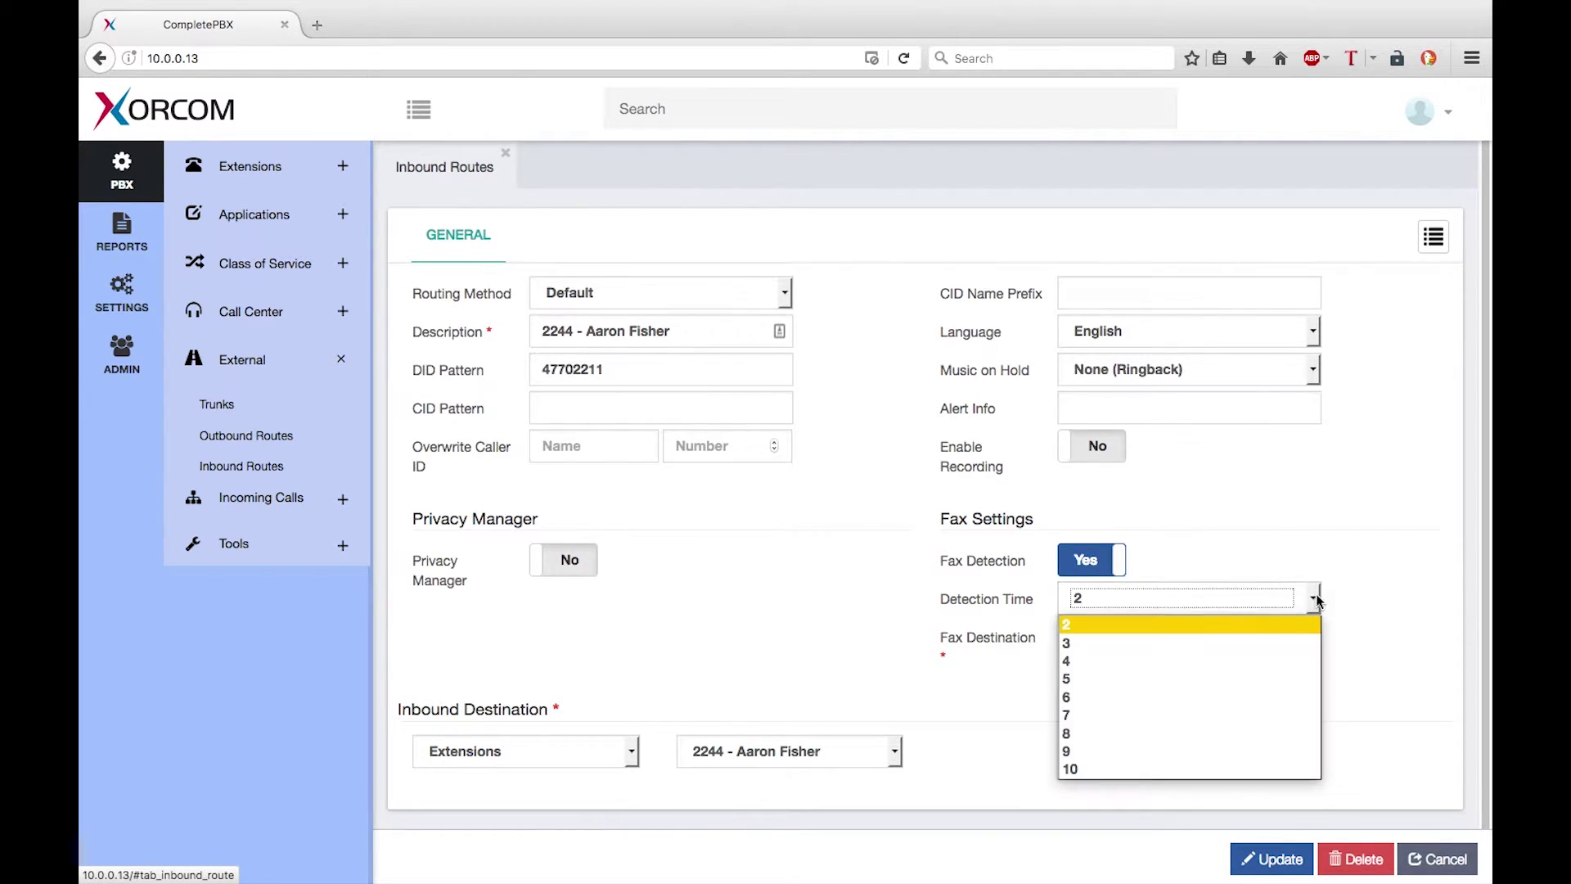
{"action": "left_click", "coordinate": [1076, 680]}
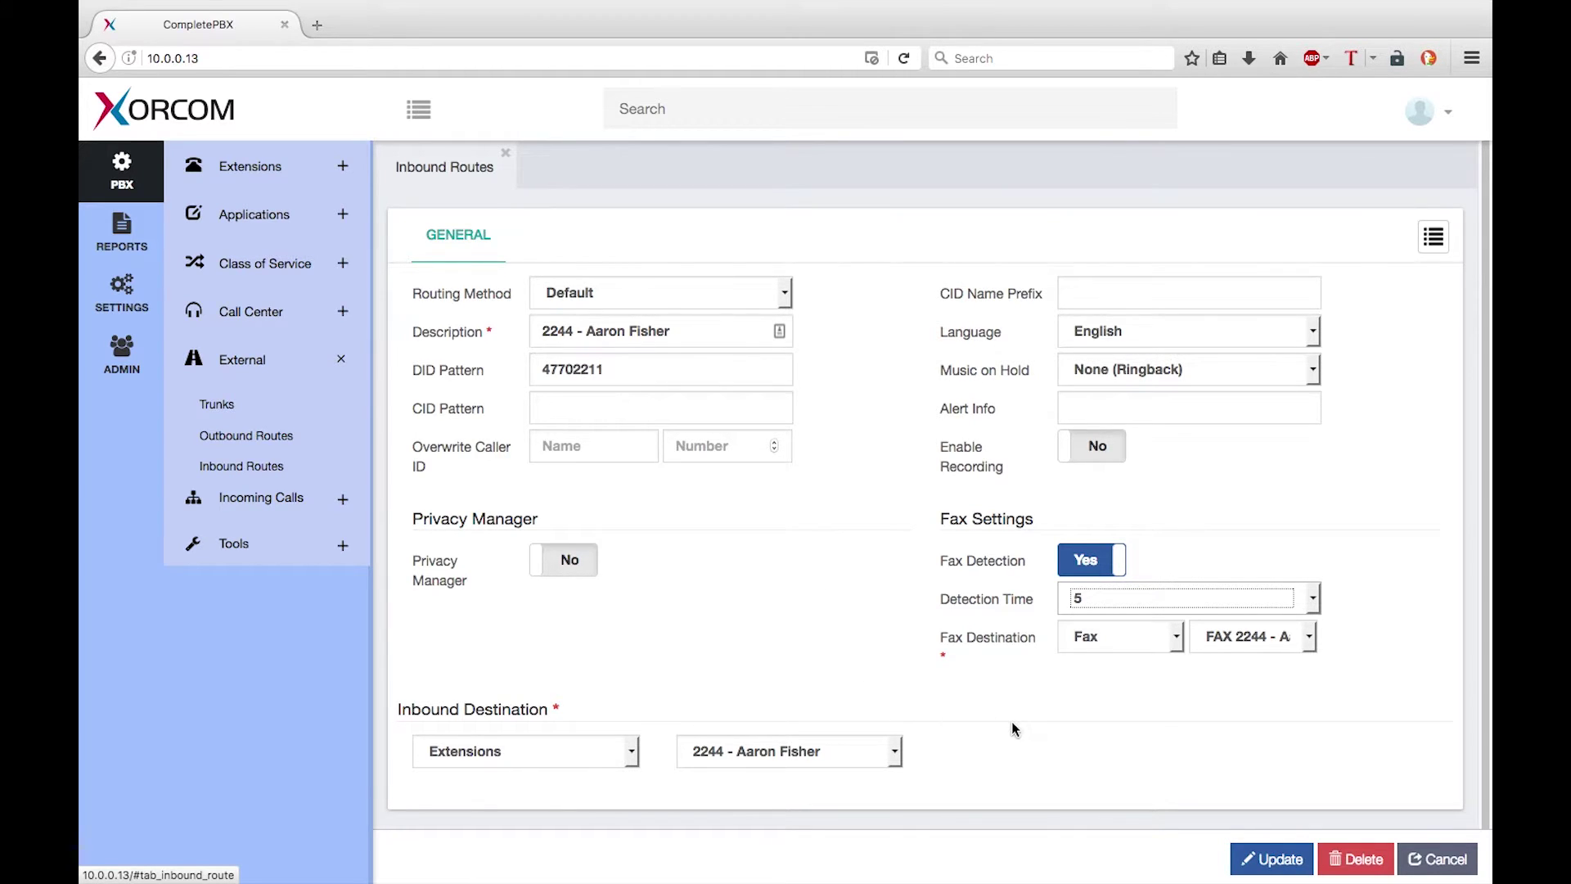
Save the fax-enabled inbound route and apply the pending configuration
{"action": "left_click", "coordinate": [1281, 864]}
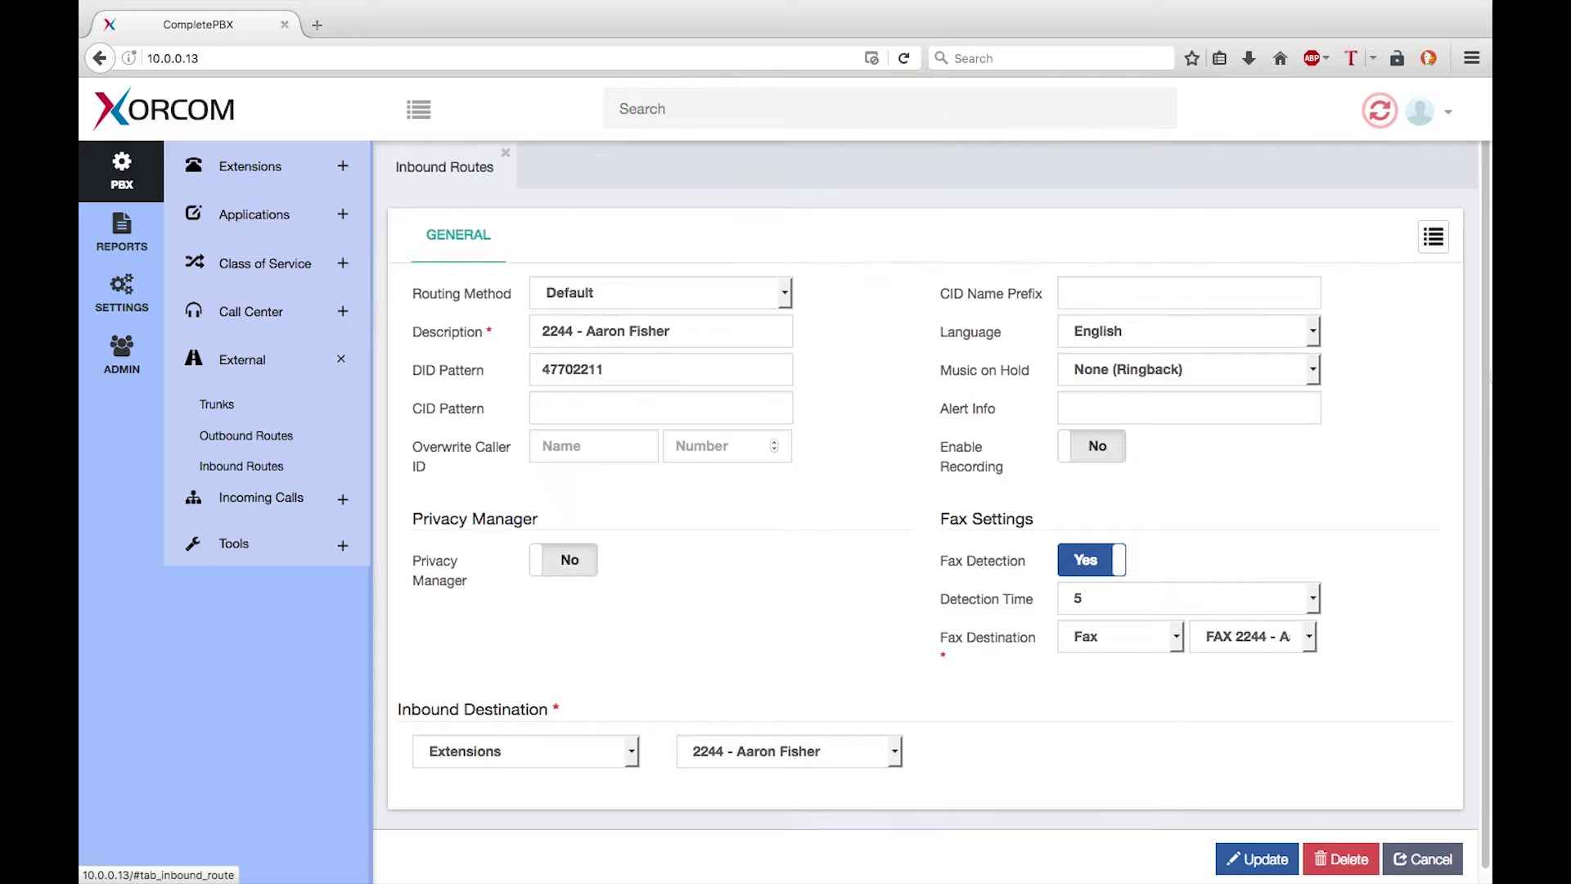
{"action": "left_click", "coordinate": [1379, 112]}
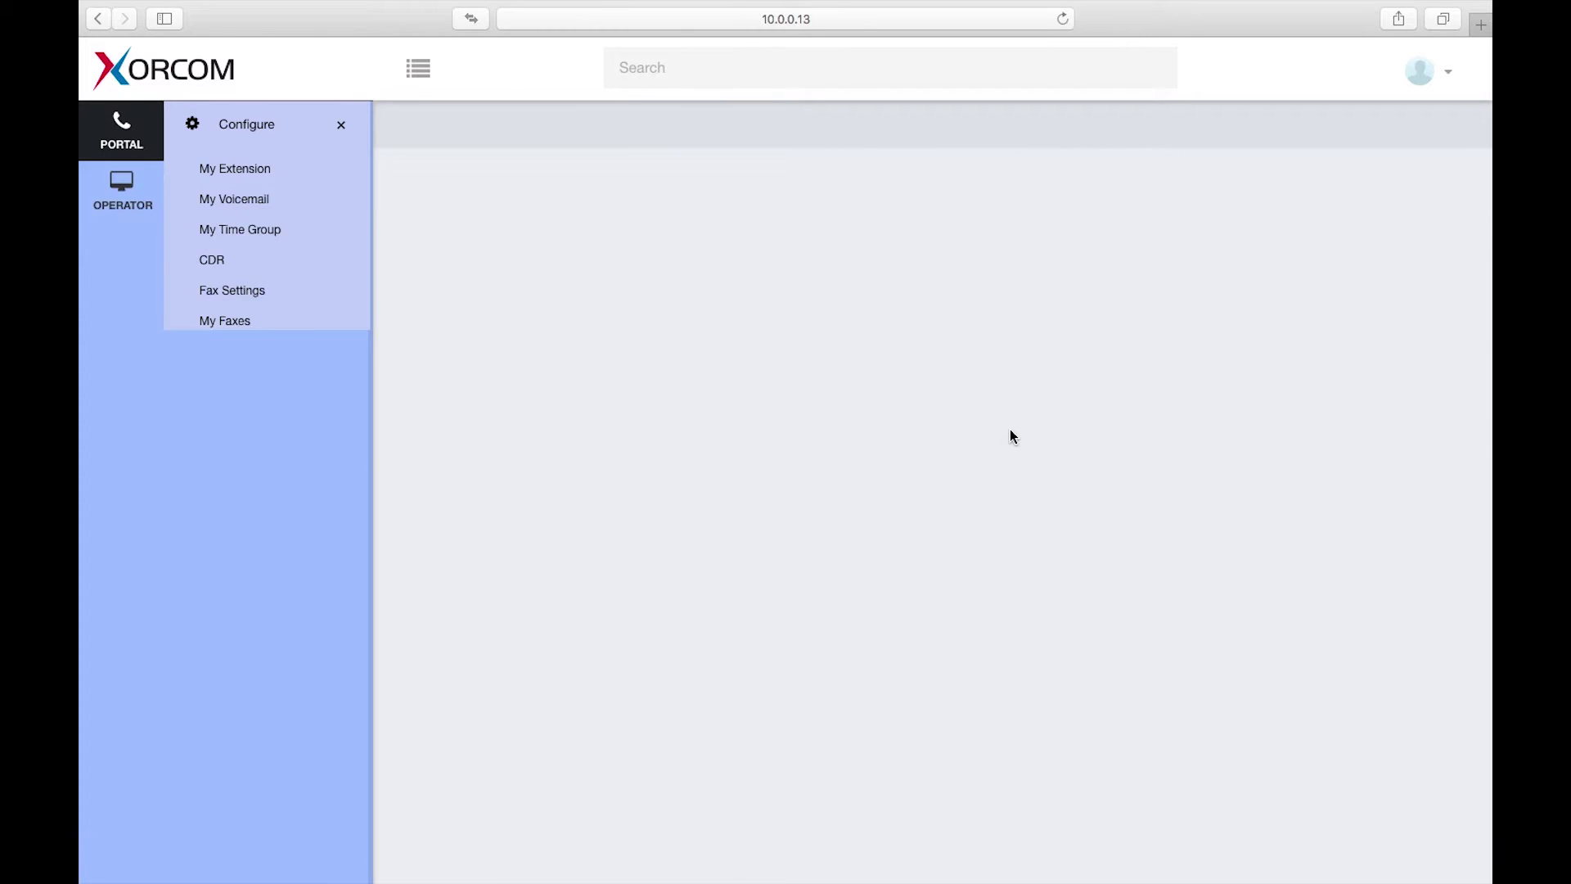
Go to Fax Settings in the portal's configuration section
{"action": "left_click", "coordinate": [253, 226]}
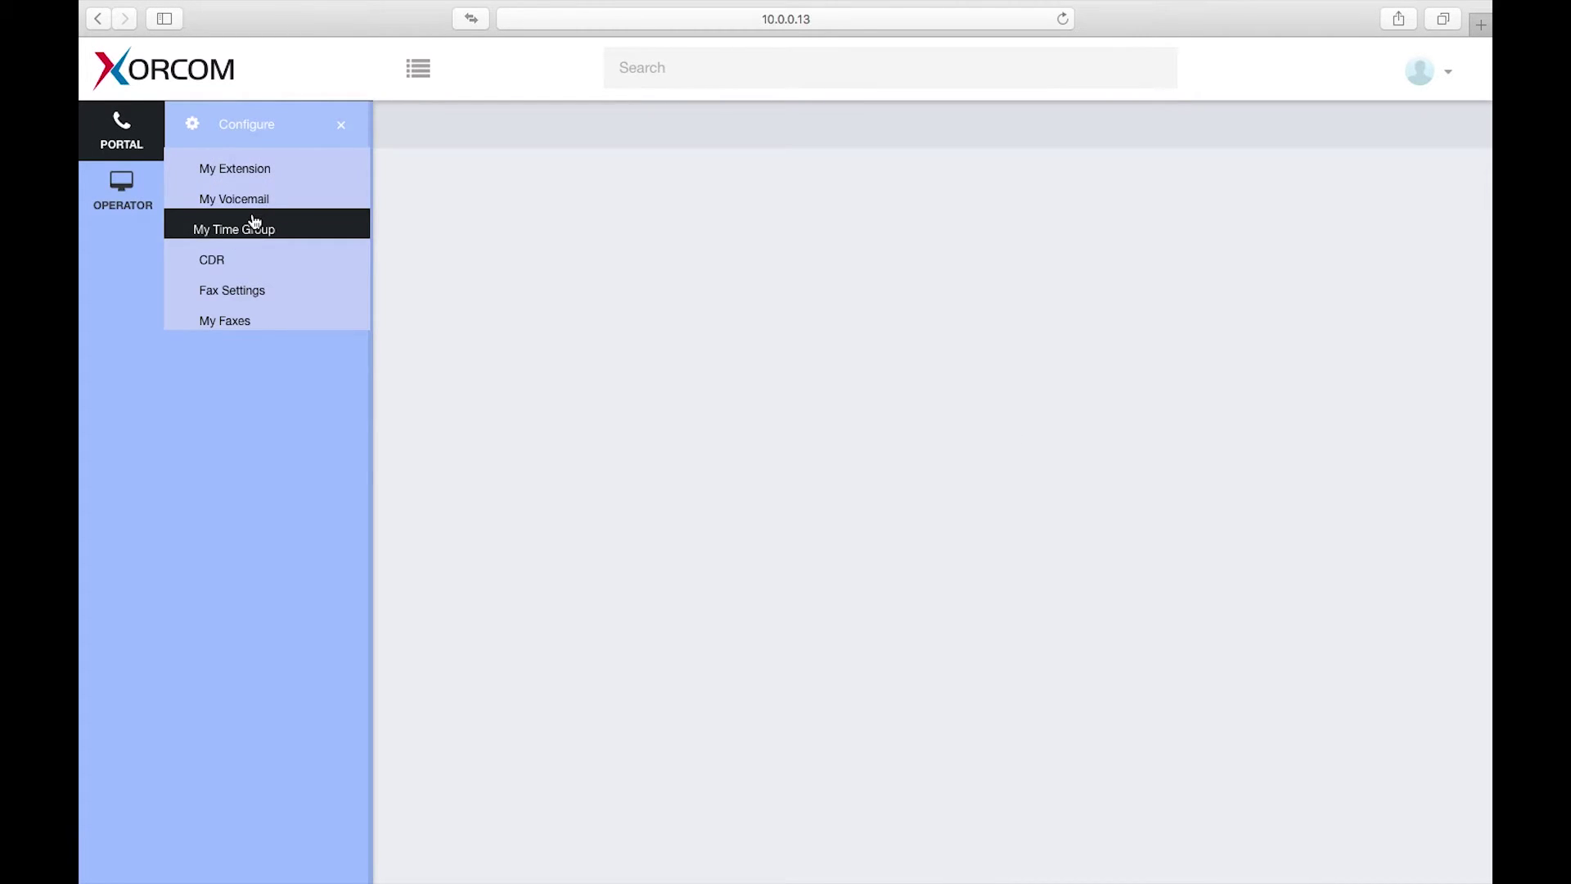
{"action": "left_click", "coordinate": [237, 294]}
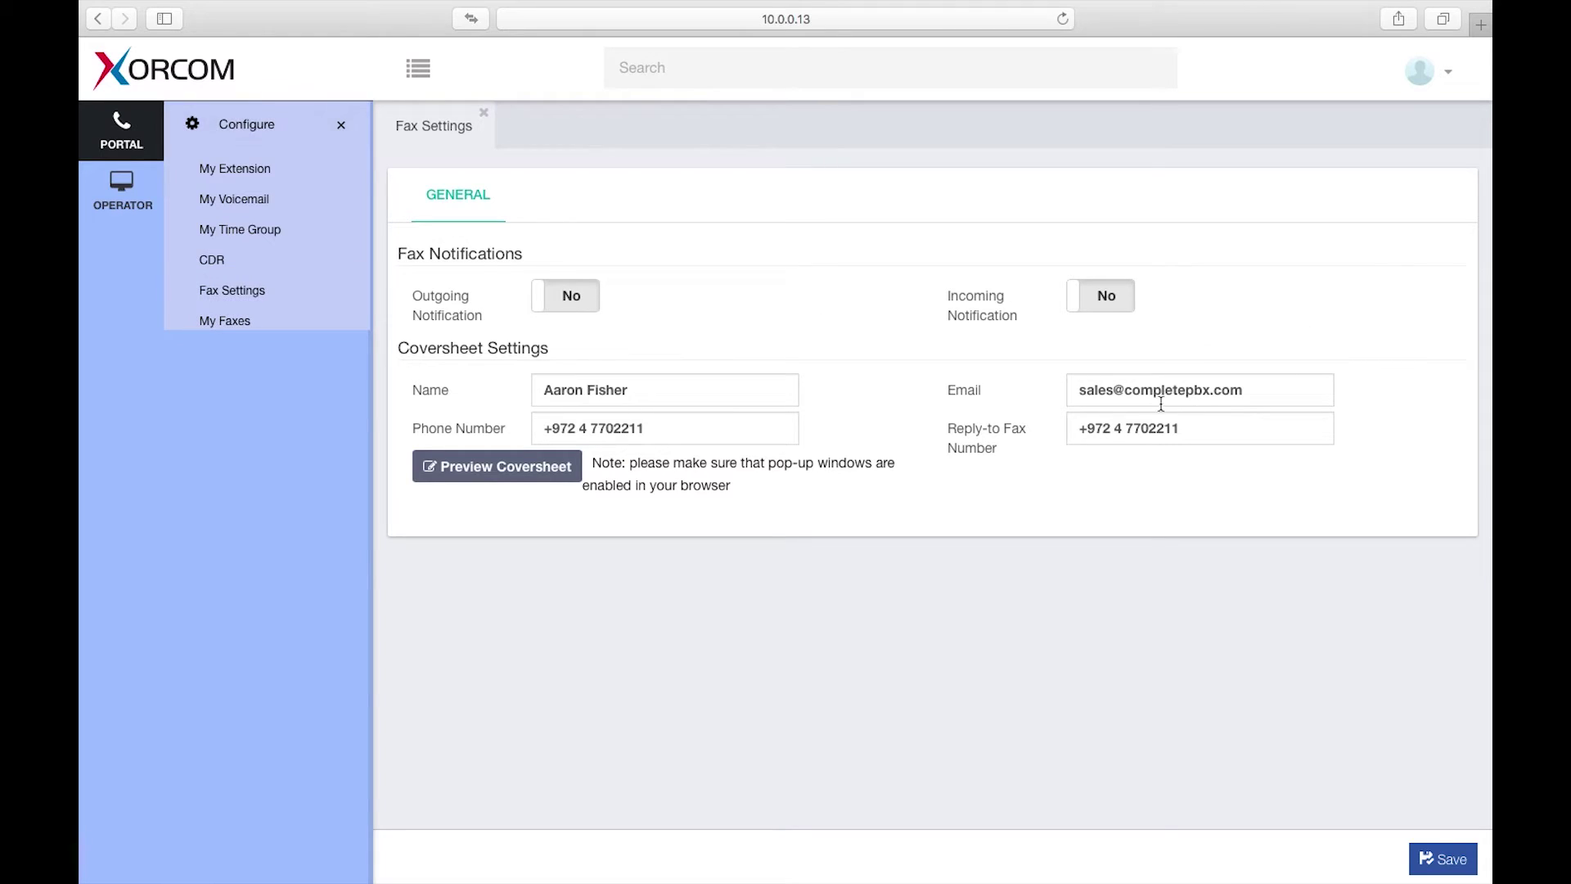
{"action": "left_click", "coordinate": [1089, 392]}
{"action": "left_click_drag", "start_coordinate": [1089, 392], "coordinate": [1307, 393]}
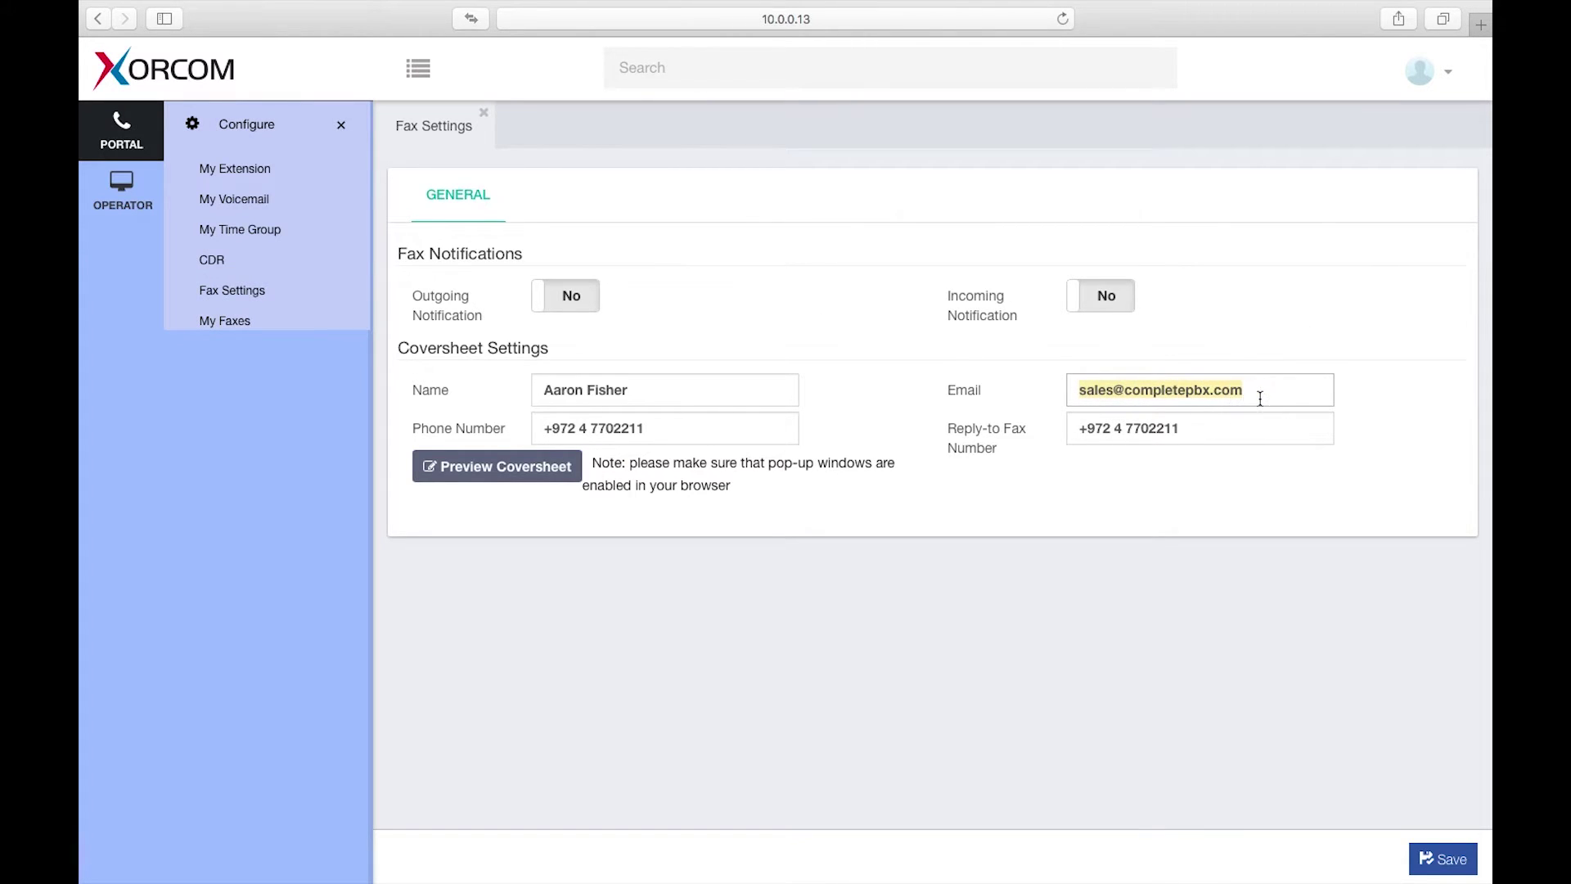
{"action": "left_click_drag", "start_coordinate": [548, 429], "coordinate": [691, 434]}
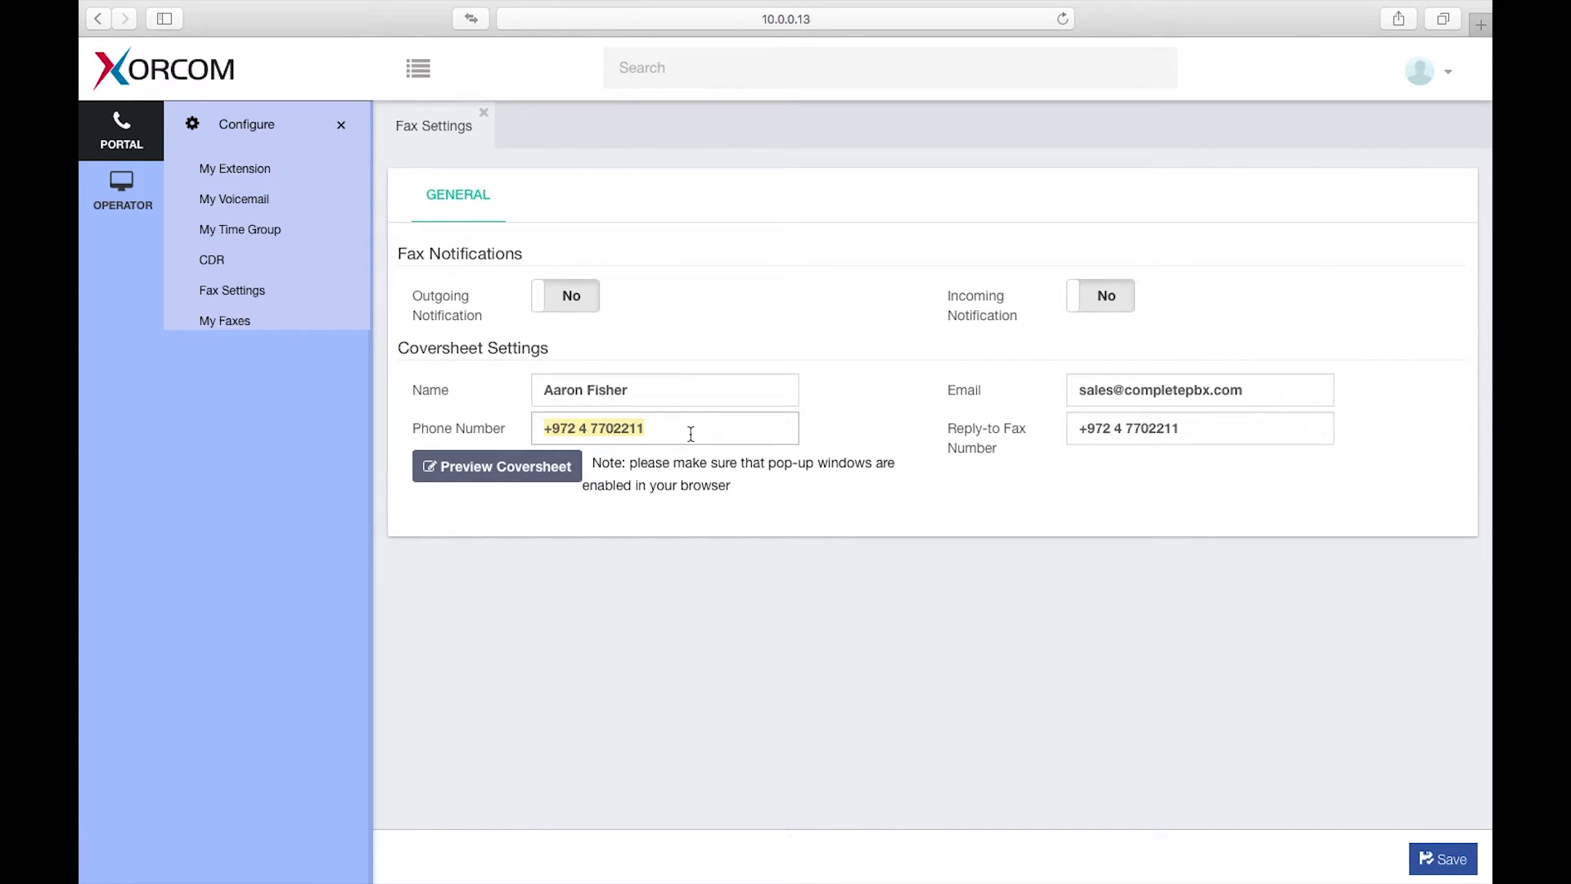
{"action": "left_click", "coordinate": [236, 326]}
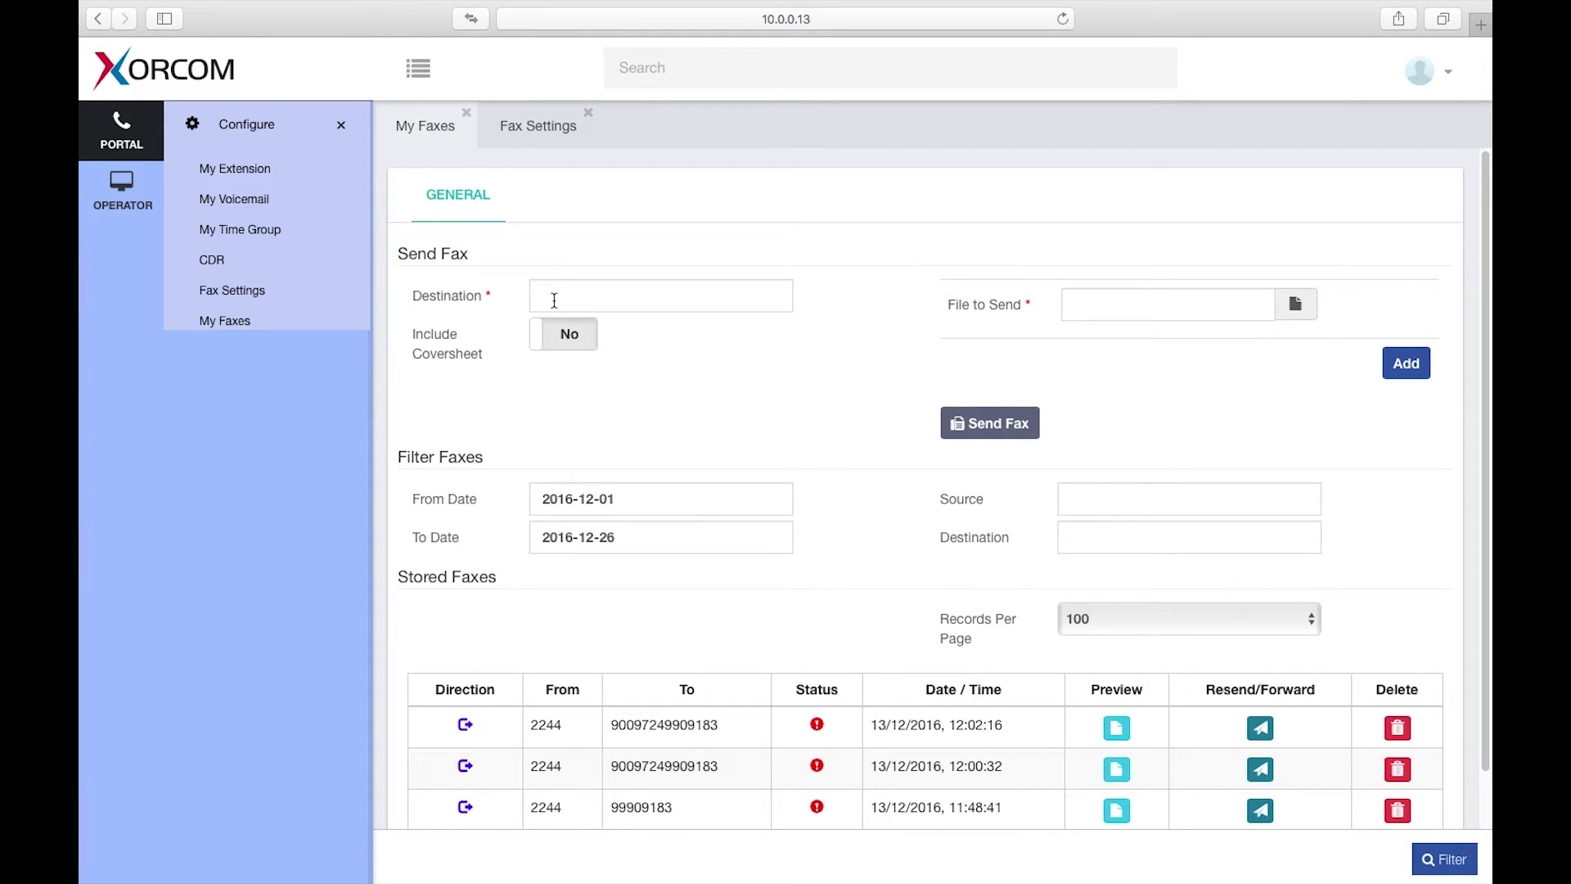
{"action": "left_click", "coordinate": [553, 300]}
{"action": "type", "text": "9"}
{"action": "type", "text": "9909183"}
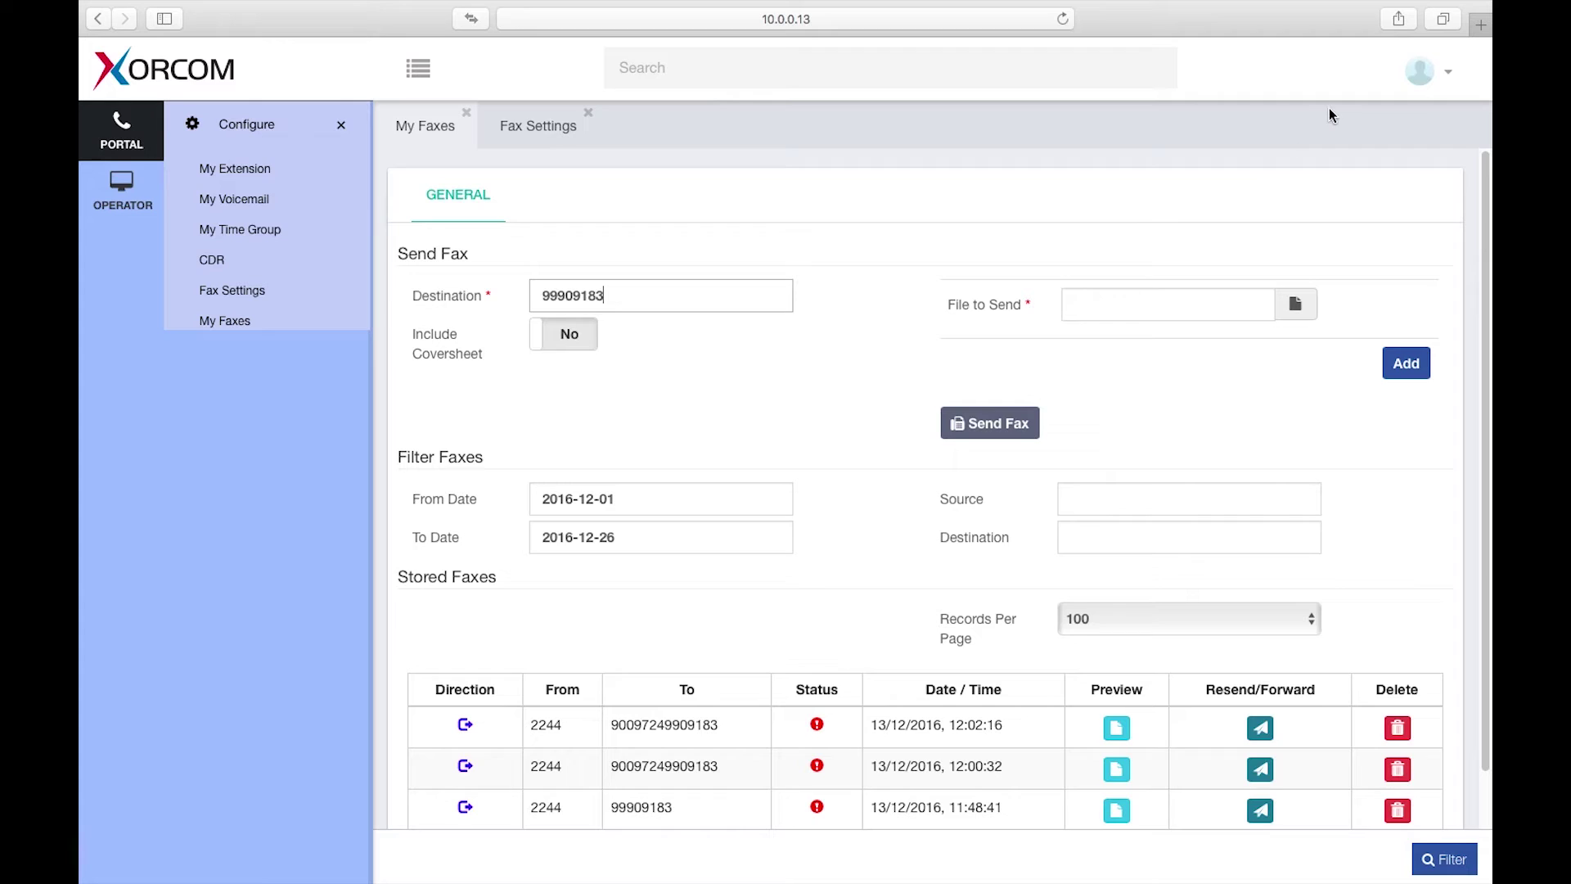
Choose 'Fax out.pdf' from the Desktop as the file to send
{"action": "left_click", "coordinate": [1295, 307]}
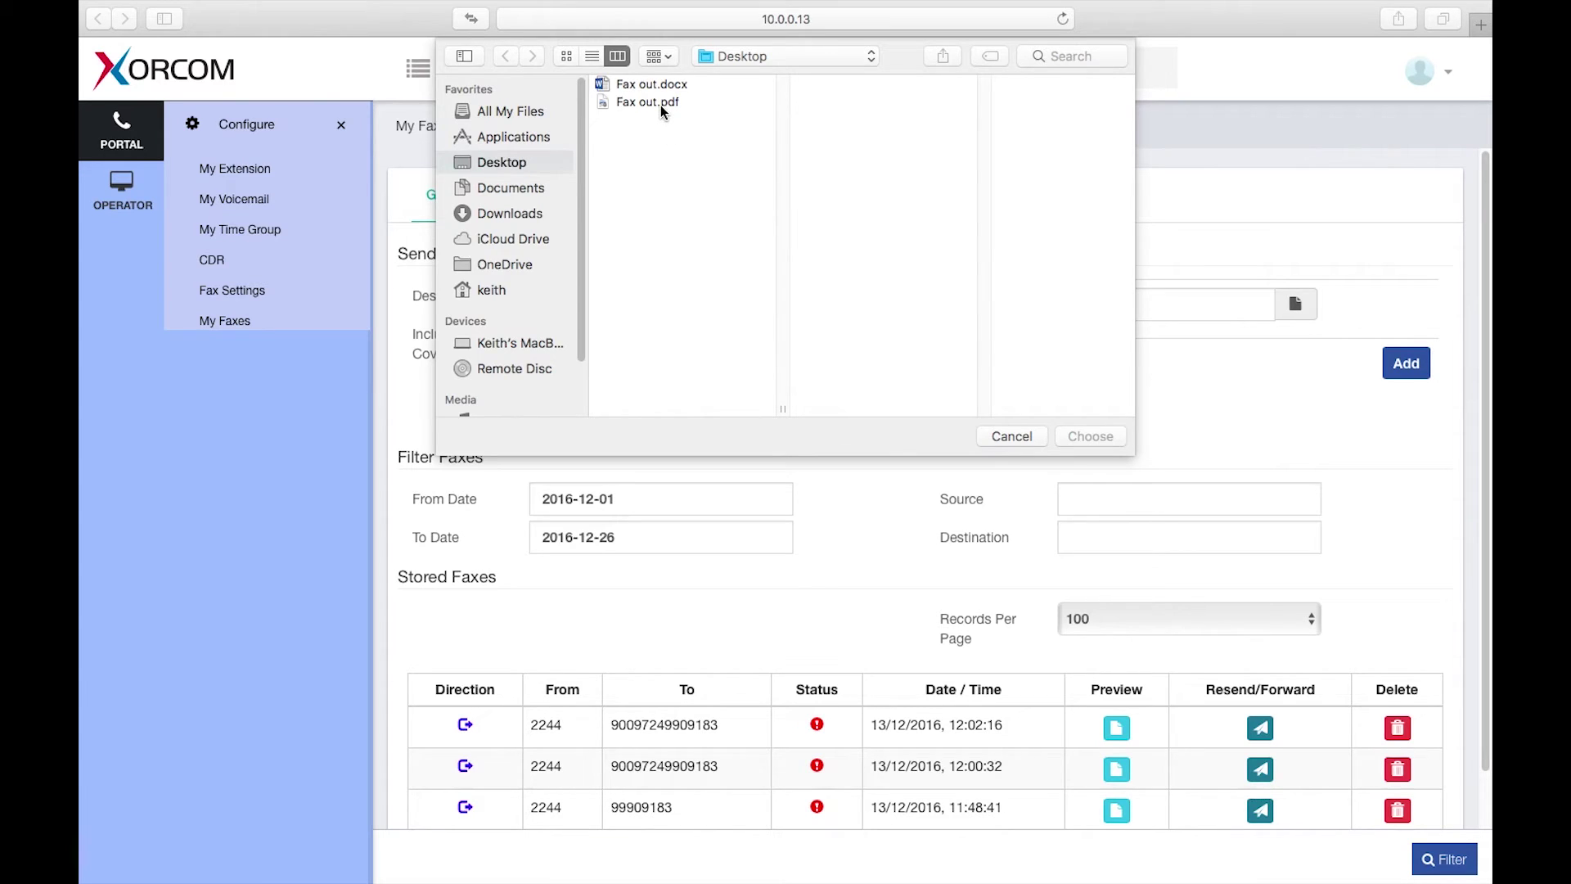
{"action": "left_click", "coordinate": [660, 104]}
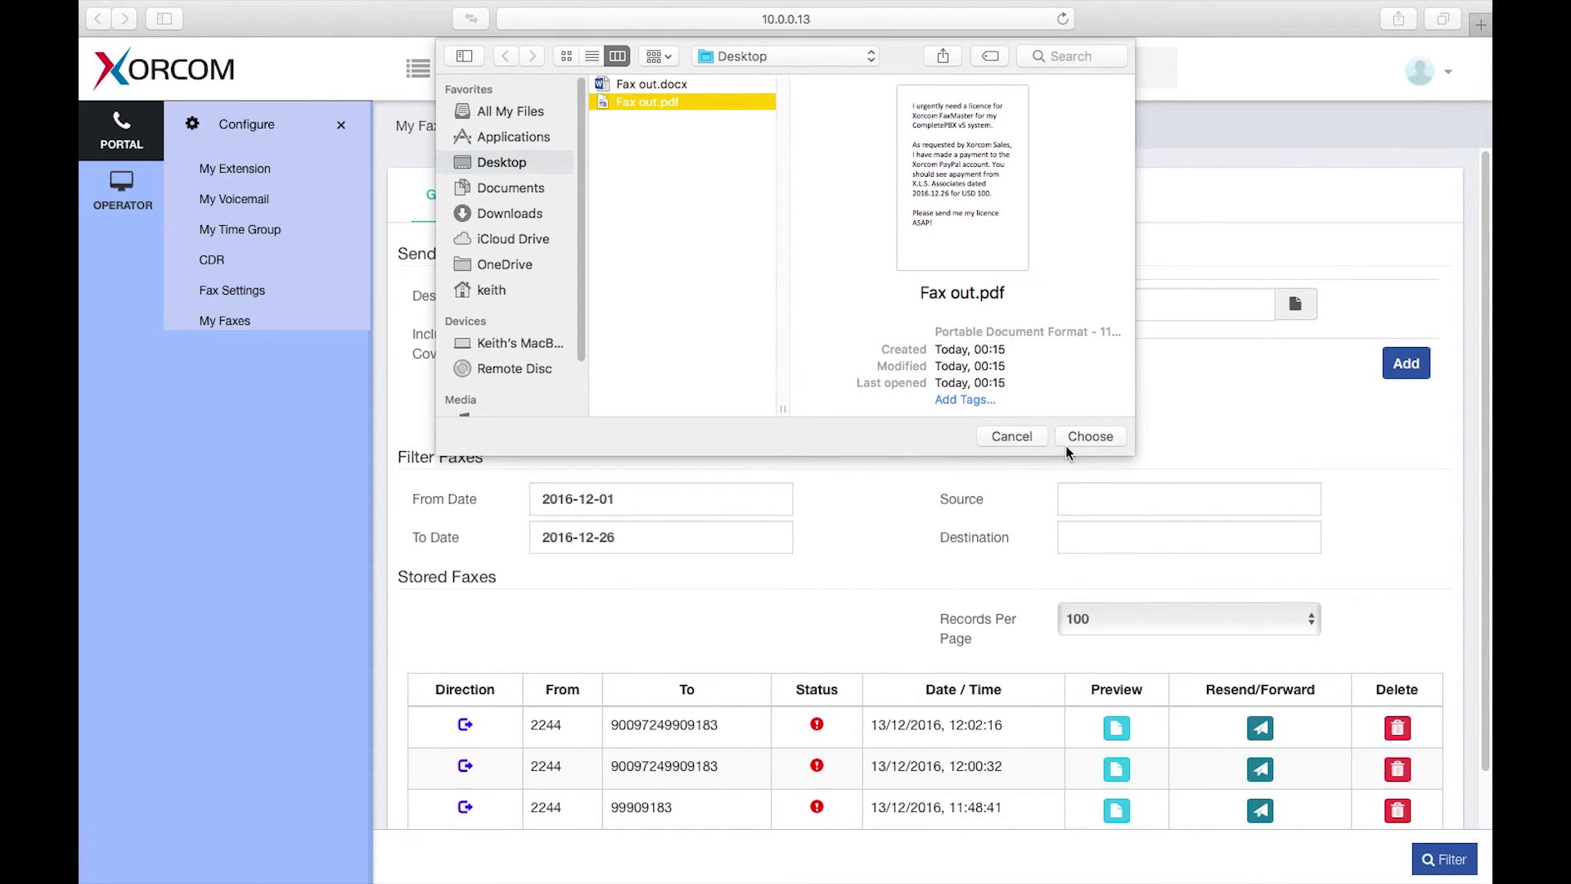
{"action": "left_click", "coordinate": [1097, 440]}
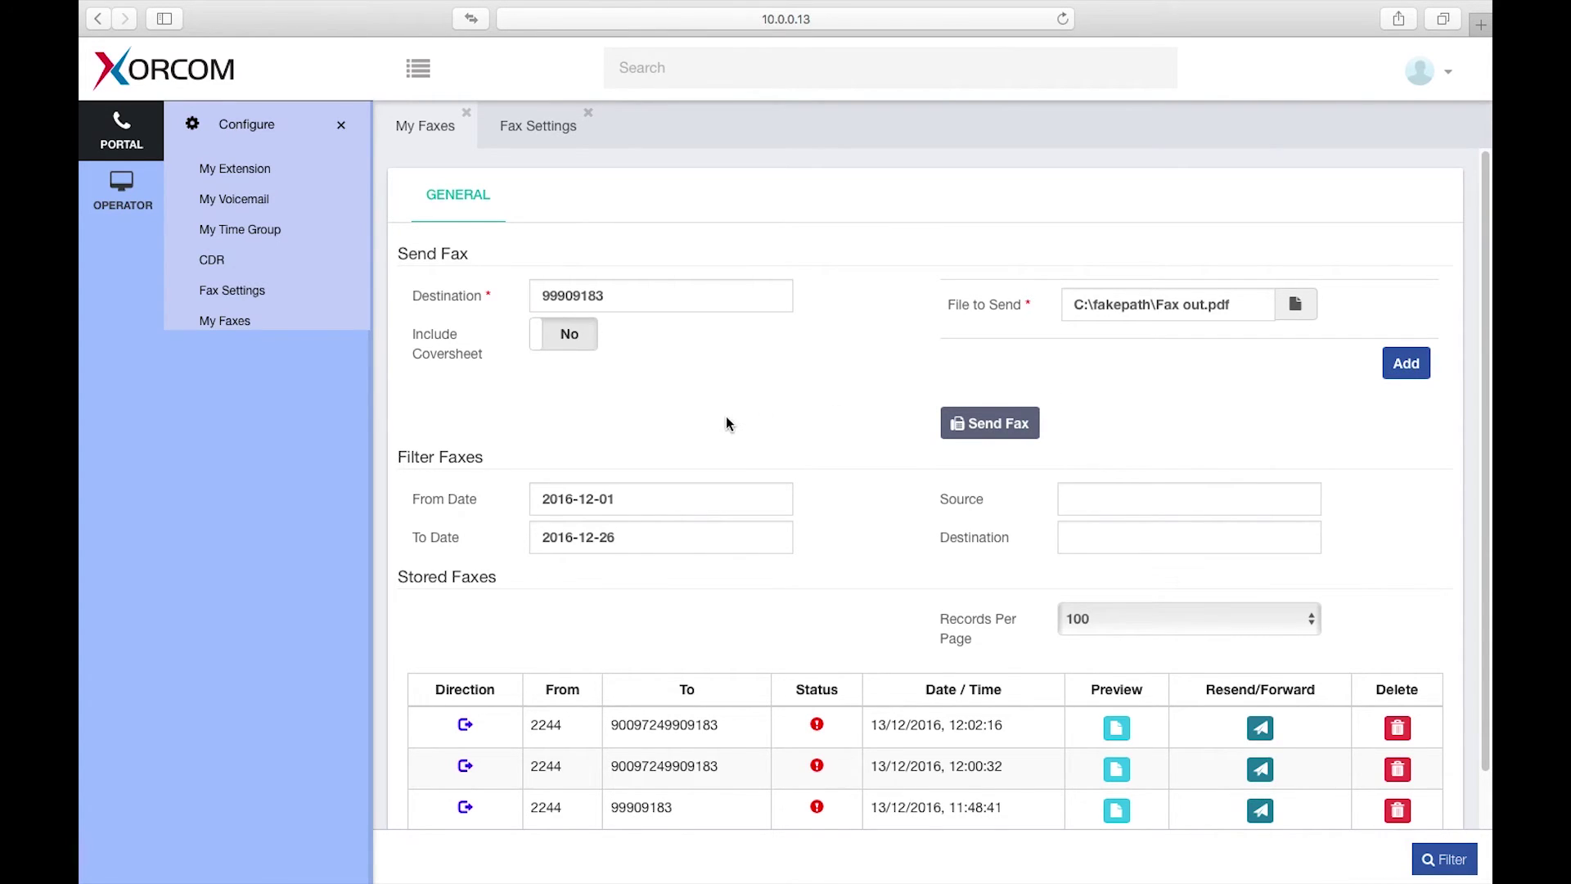
{"action": "left_click", "coordinate": [992, 434]}
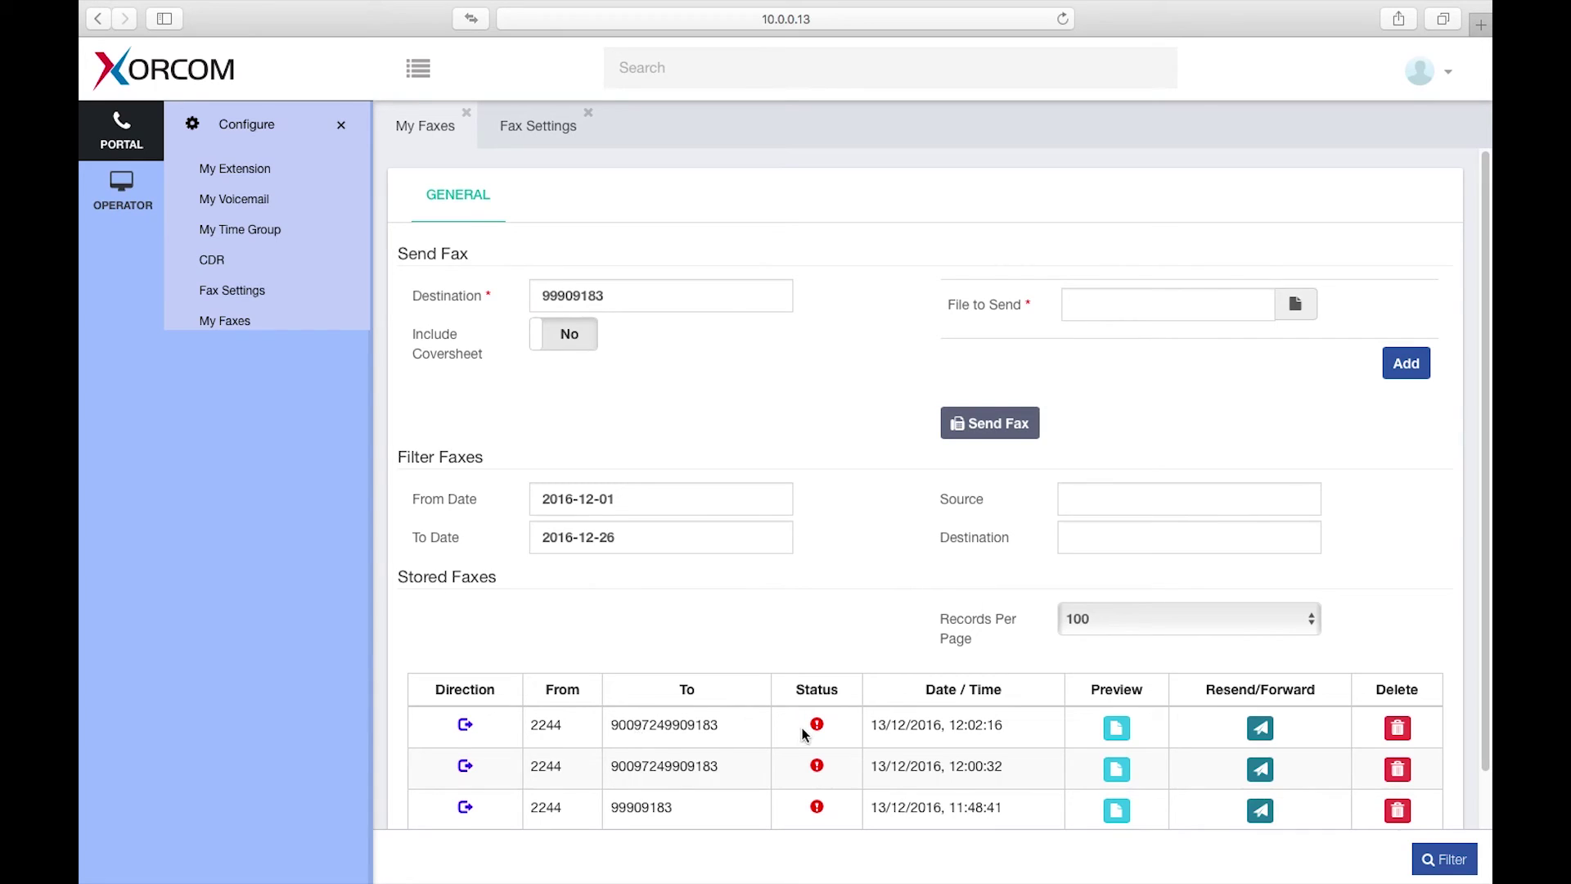
{"action": "mouse_move", "coordinate": [817, 724]}
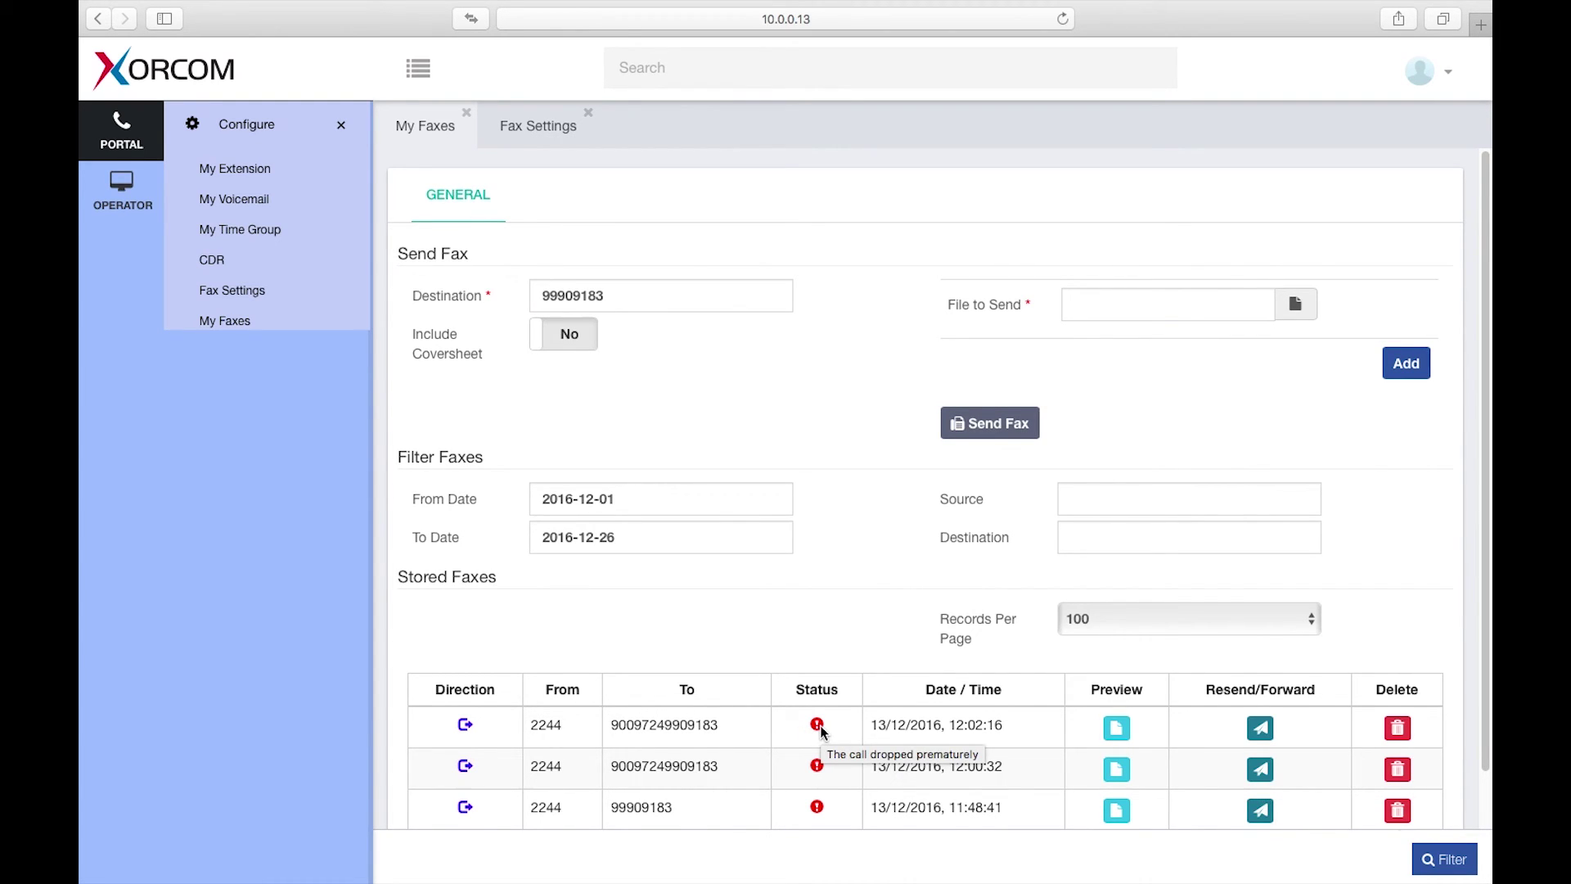
Preview the latest stored fax's licence-request PDF, then go back to My Faxes
{"action": "left_click", "coordinate": [1118, 729]}
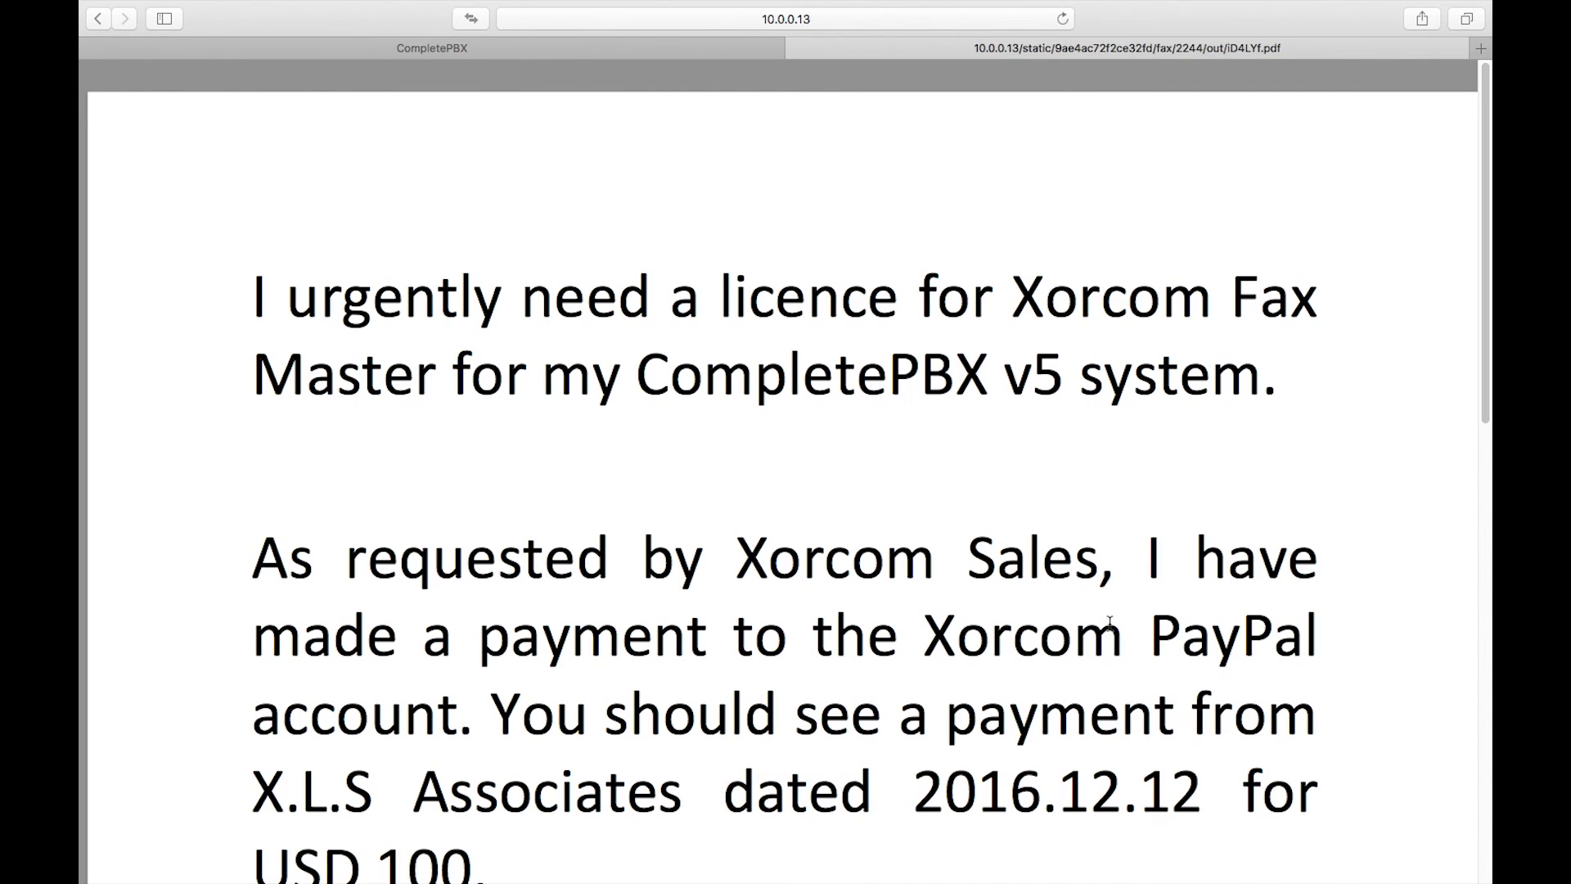
{"action": "left_click", "coordinate": [99, 21]}
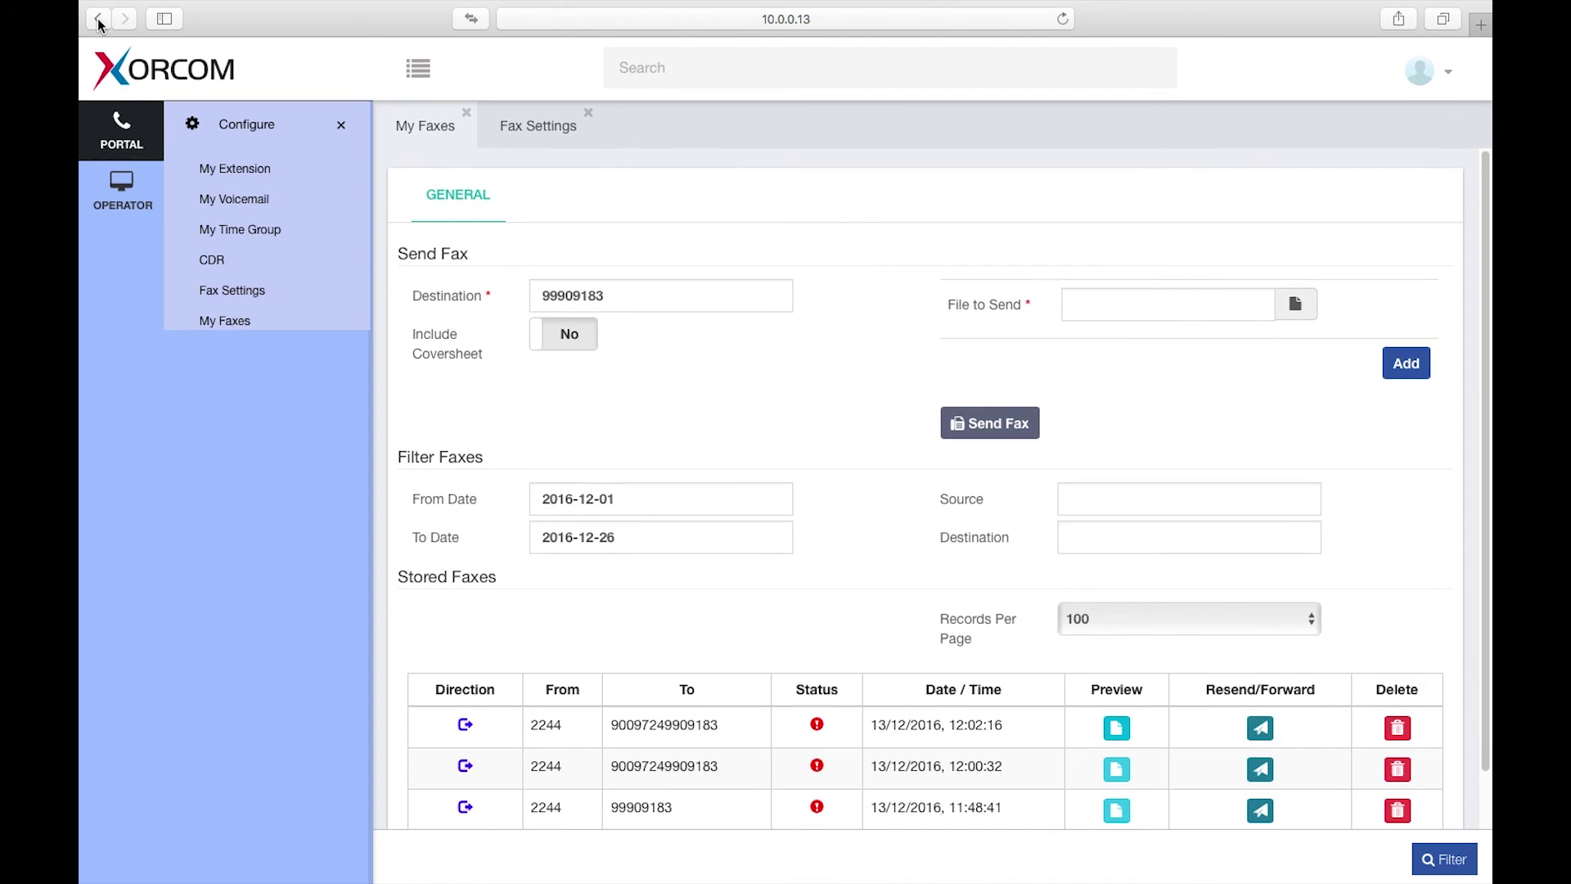